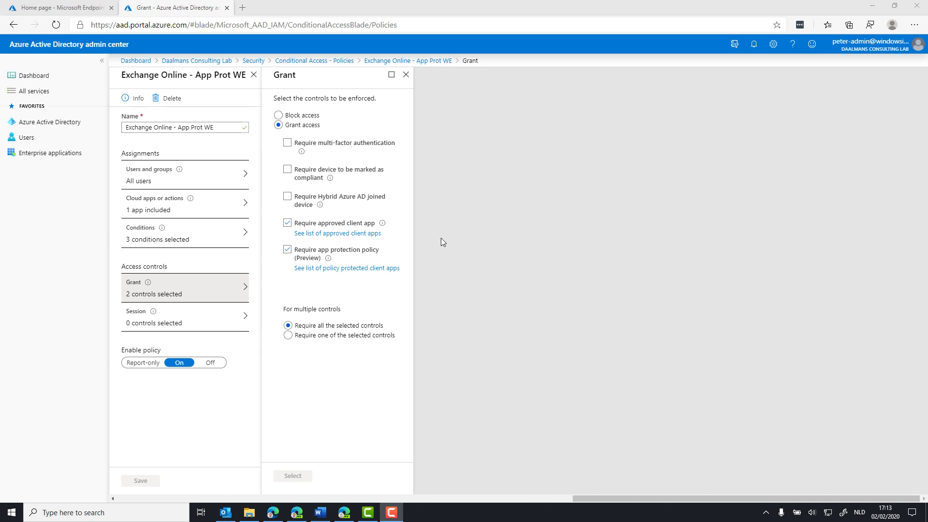
Review the documentation lists of approved client apps and policy-protected client apps linked from the Conditional Access policy's grant controls
{"action": "left_click", "coordinate": [370, 234]}
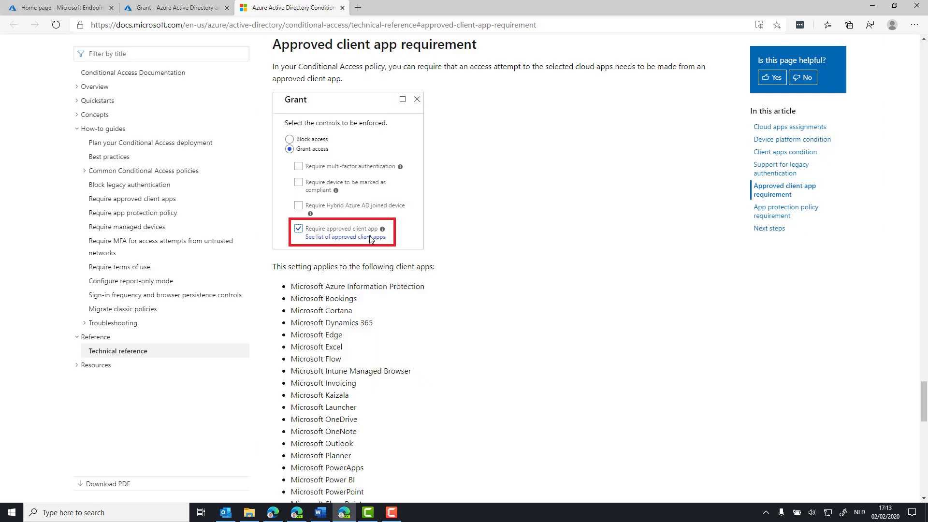
{"action": "scroll", "coordinate": [394, 306], "scroll_direction": "down", "scroll_amount": 3}
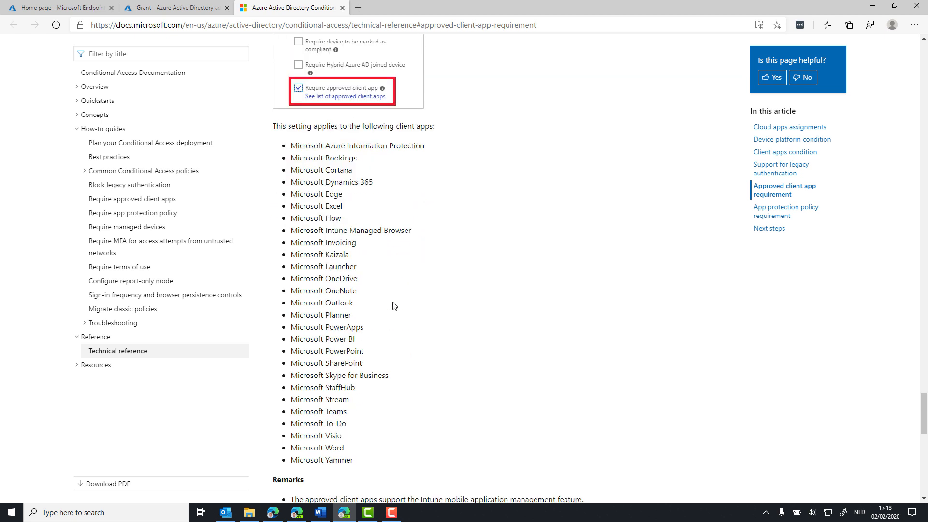
{"action": "scroll", "coordinate": [394, 306], "scroll_direction": "down", "scroll_amount": 2}
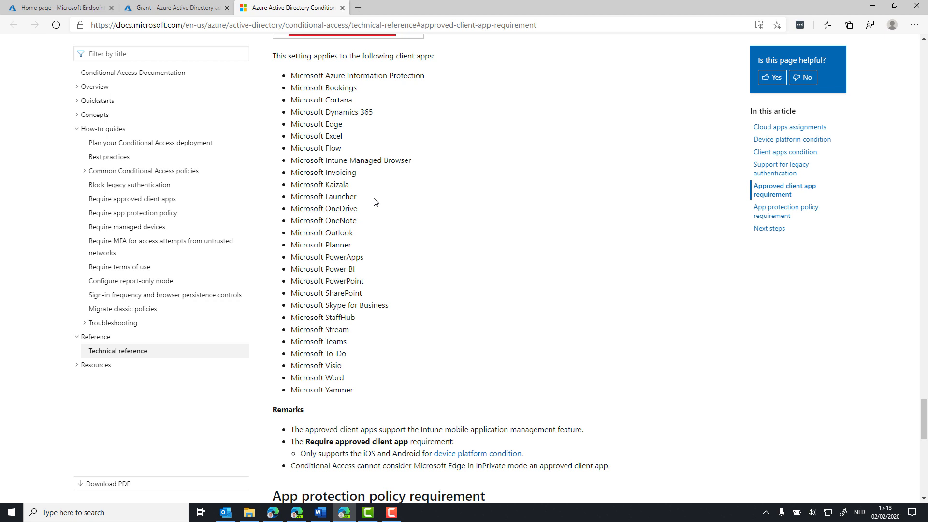
{"action": "key", "text": "ctrl+shift+Tab"}
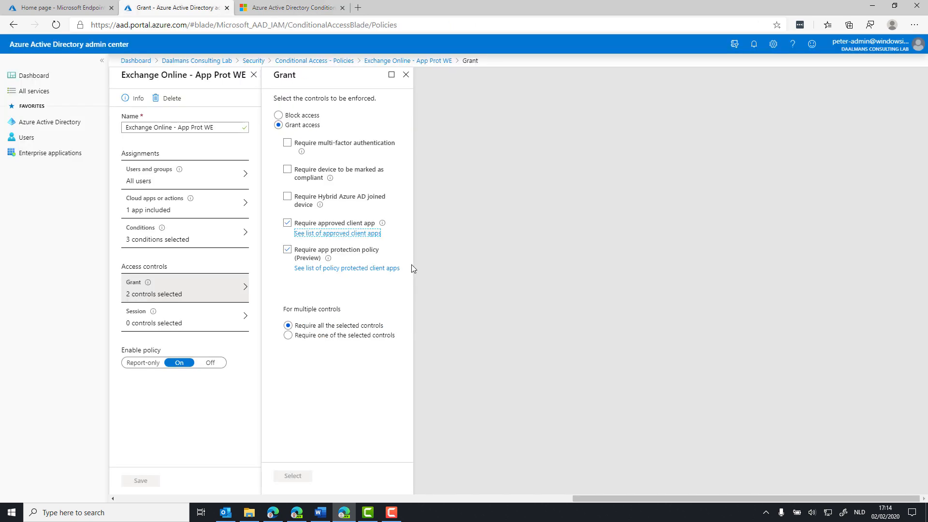
{"action": "left_click", "coordinate": [337, 269]}
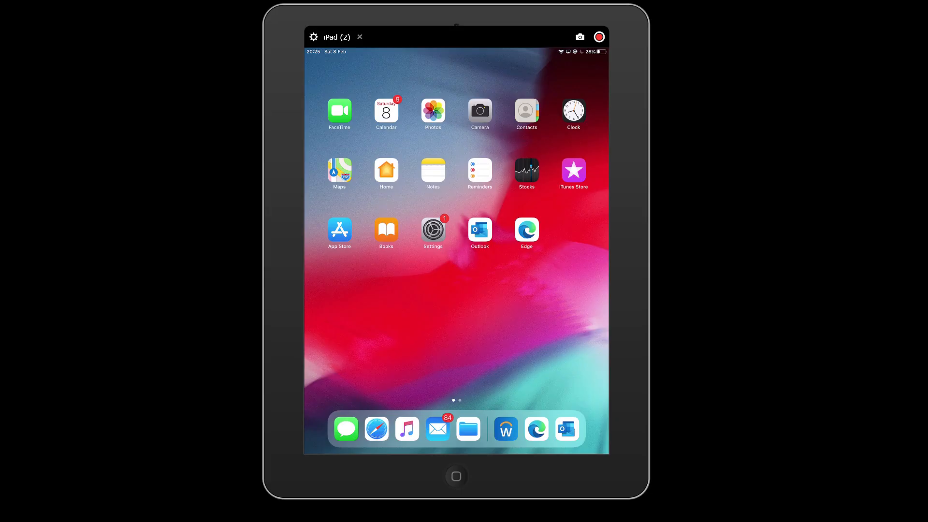
On the iPad, skip the found account in Outlook and submit the user's work e-mail address as a new account
{"action": "left_click", "coordinate": [480, 230]}
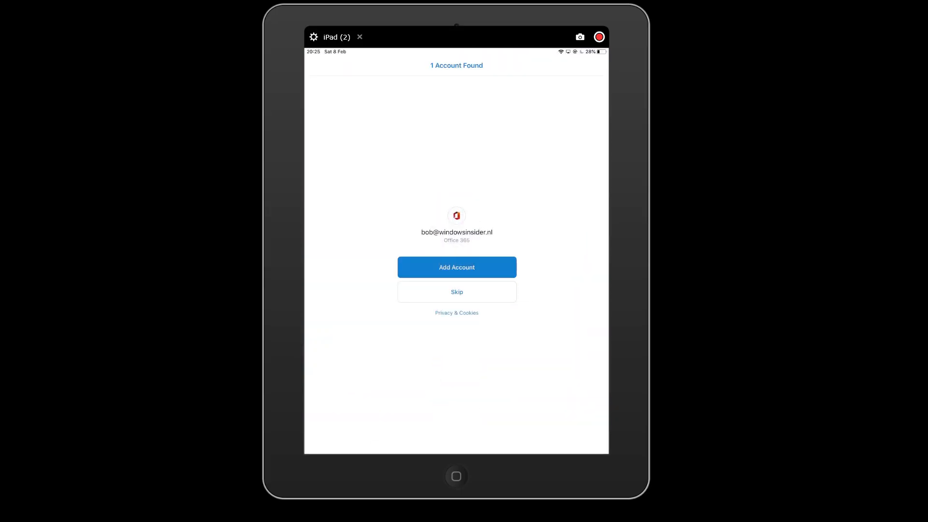
{"action": "left_click", "coordinate": [457, 292]}
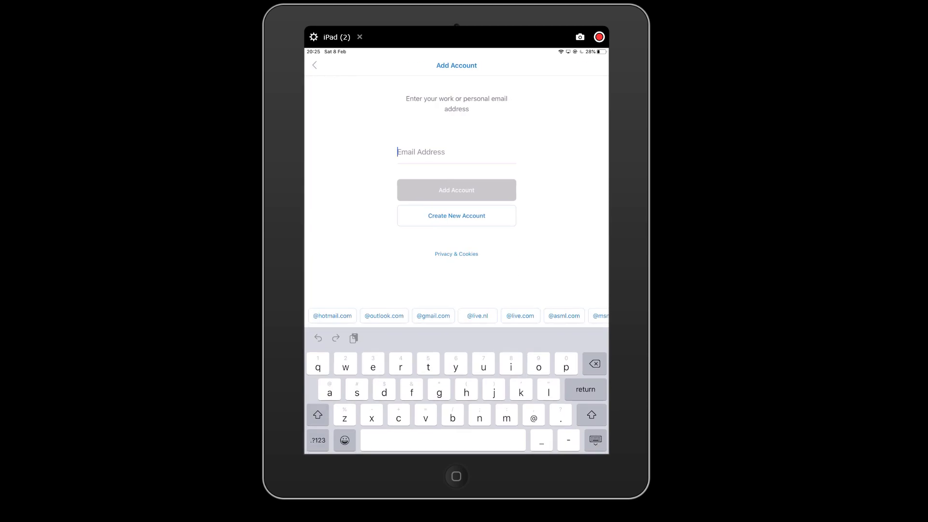
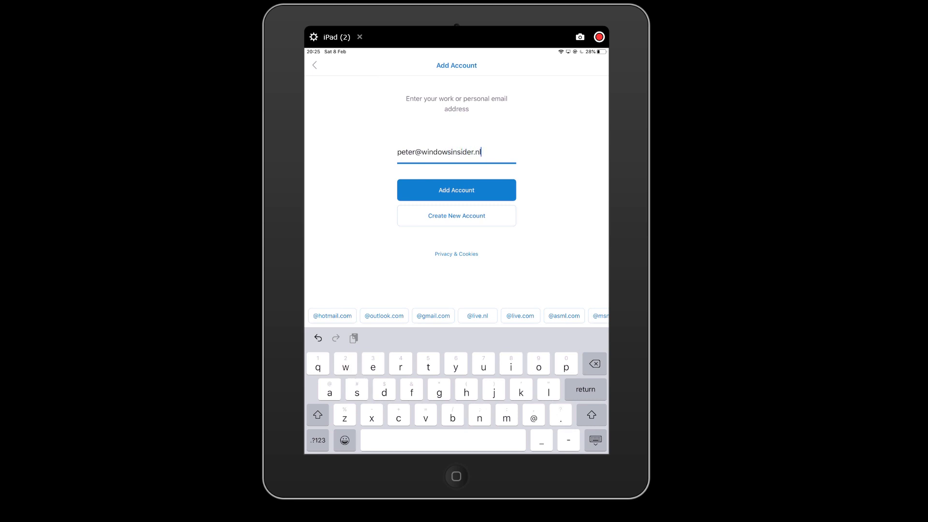
{"action": "key", "text": "Return"}
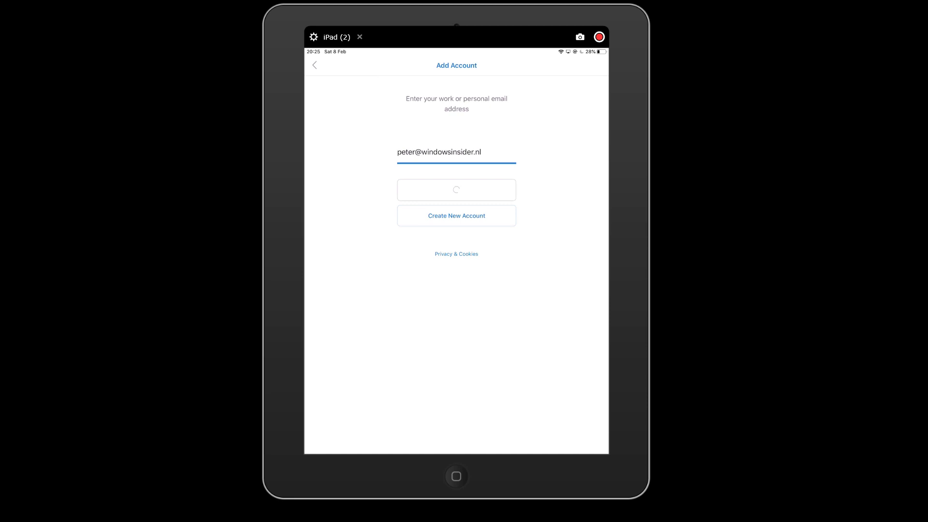
Sign in to Office 365 with the account password and register the iPad
{"action": "left_click", "coordinate": [457, 280]}
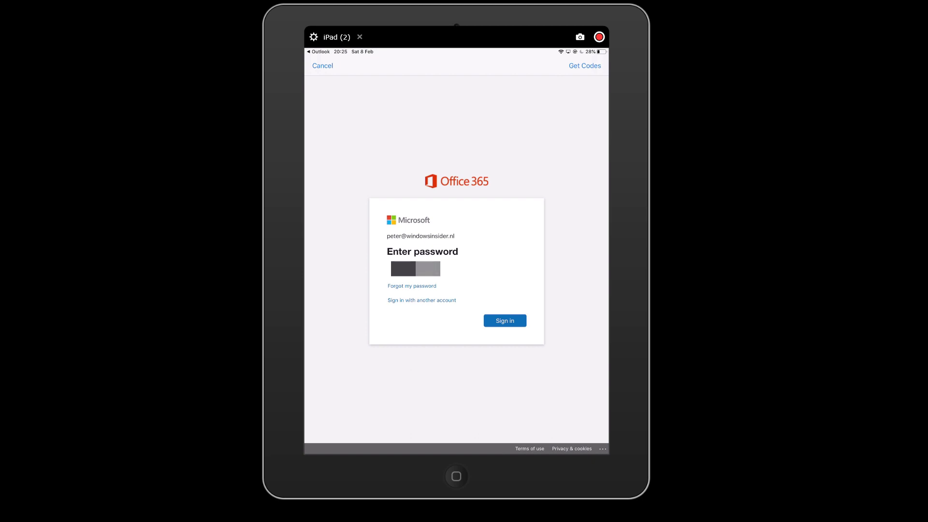
{"action": "left_click", "coordinate": [505, 321]}
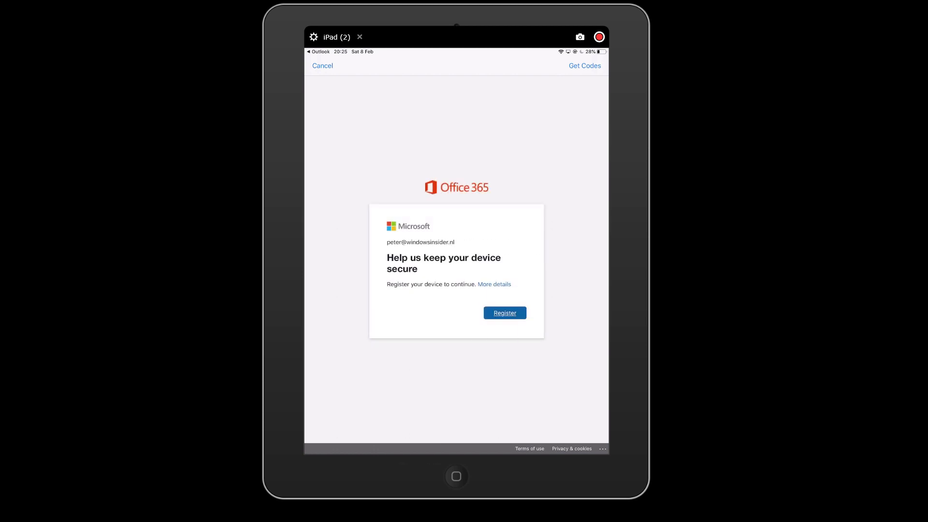
{"action": "left_click", "coordinate": [505, 312]}
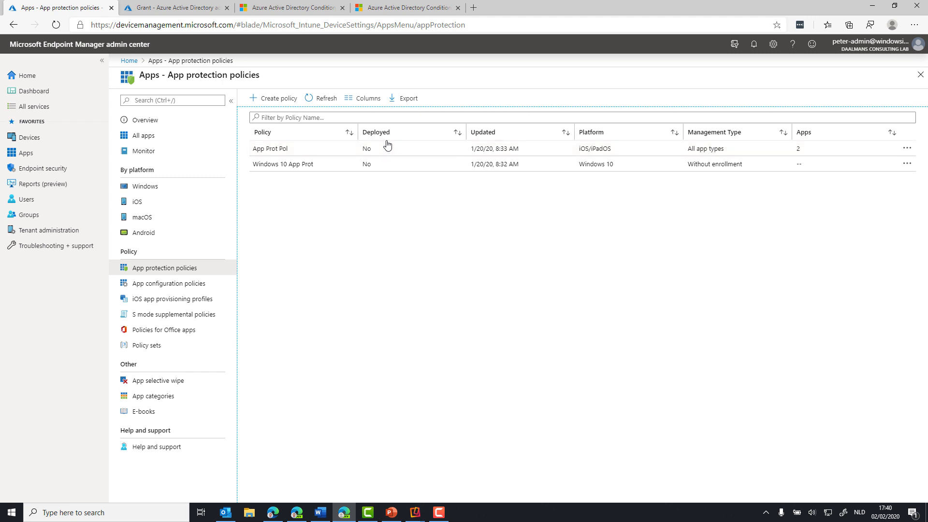
In the Microsoft Endpoint Manager admin center, add Outlook to the public apps of the App Prot Pol policy and save it
{"action": "left_click", "coordinate": [323, 152]}
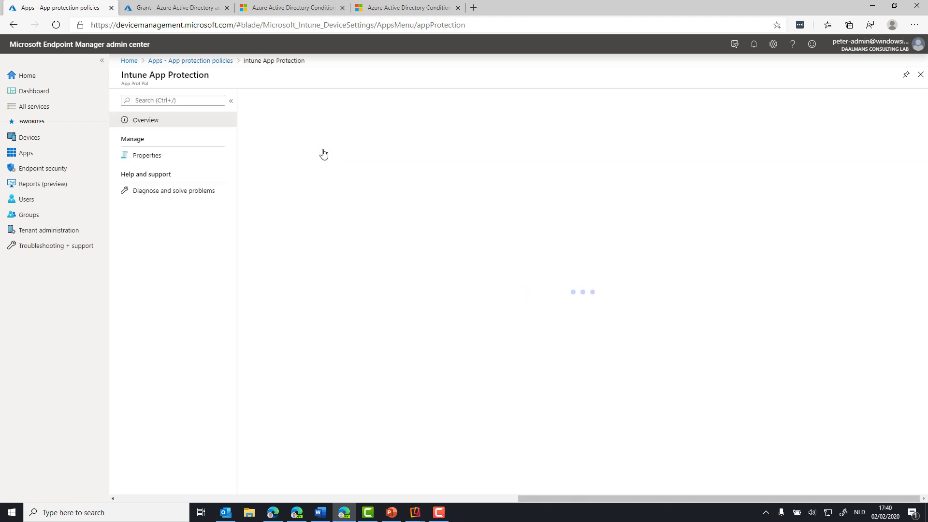
{"action": "left_click", "coordinate": [188, 157]}
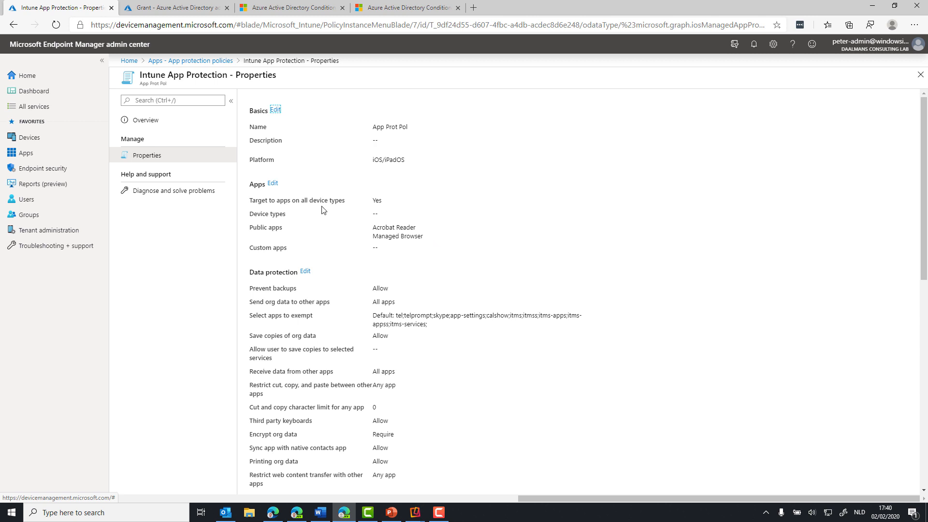
{"action": "left_click", "coordinate": [271, 184]}
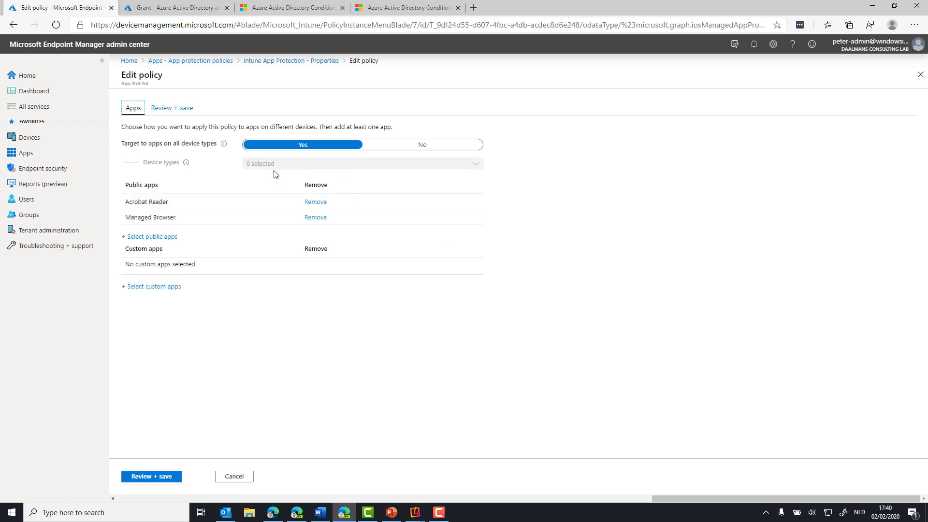
{"action": "left_click", "coordinate": [154, 237]}
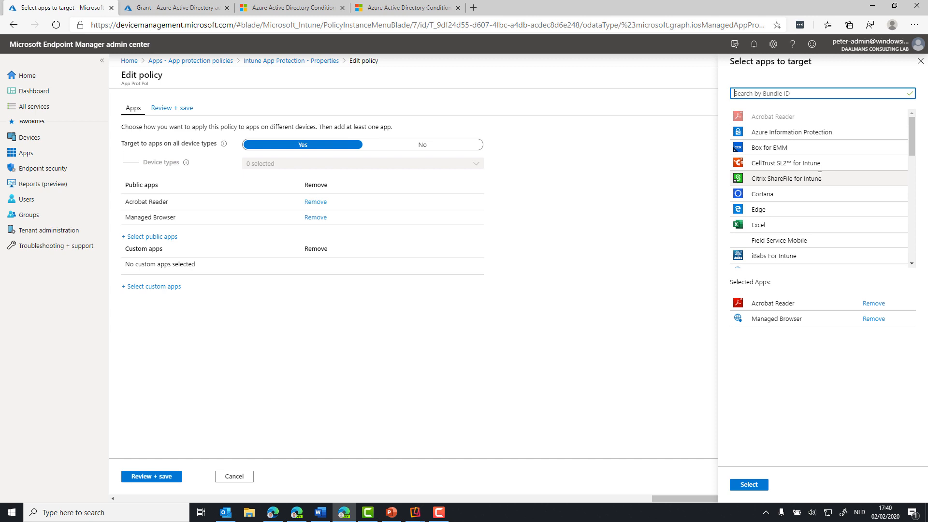
{"action": "scroll", "coordinate": [819, 177], "scroll_direction": "down", "scroll_amount": 4}
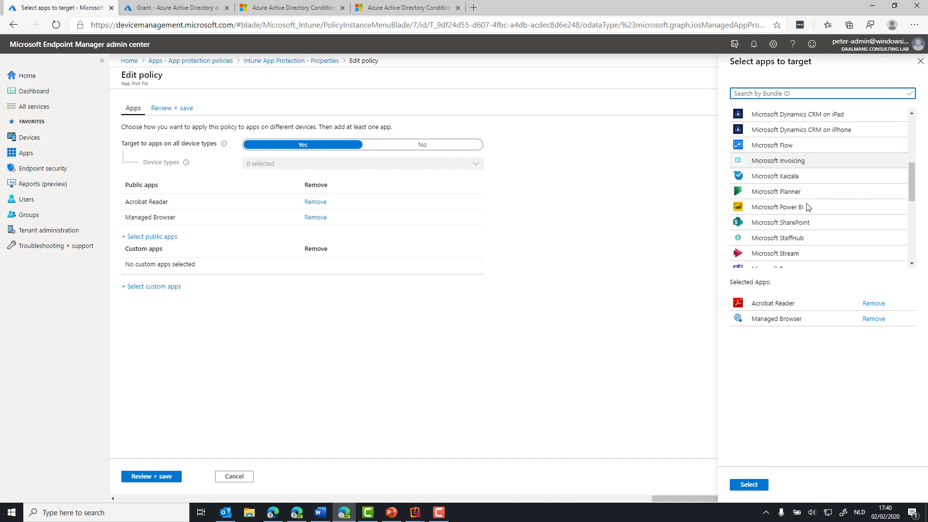
{"action": "scroll", "coordinate": [808, 206], "scroll_direction": "down", "scroll_amount": 5}
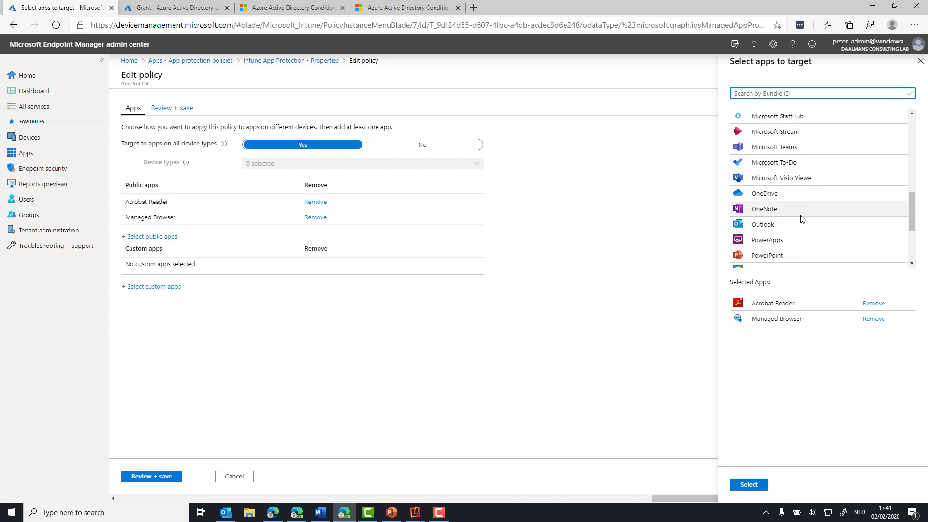
{"action": "left_click", "coordinate": [794, 227]}
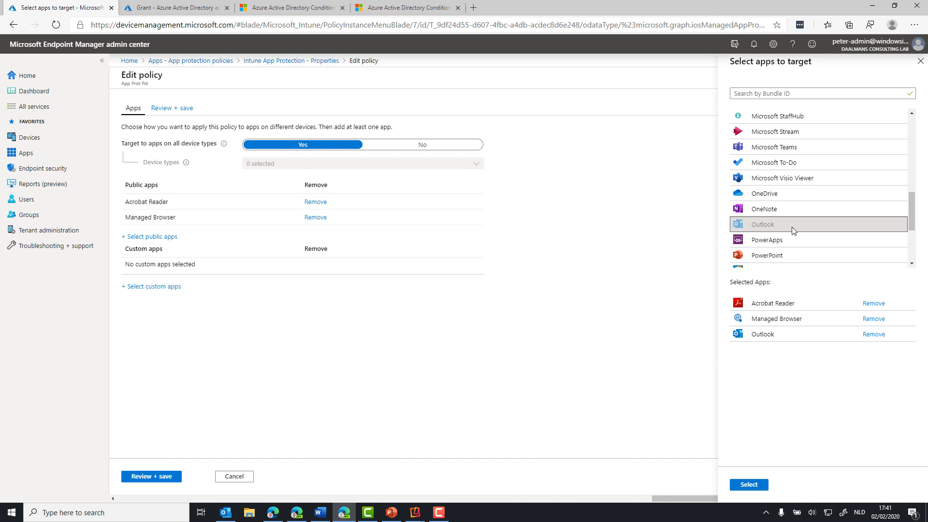
{"action": "left_click", "coordinate": [763, 484]}
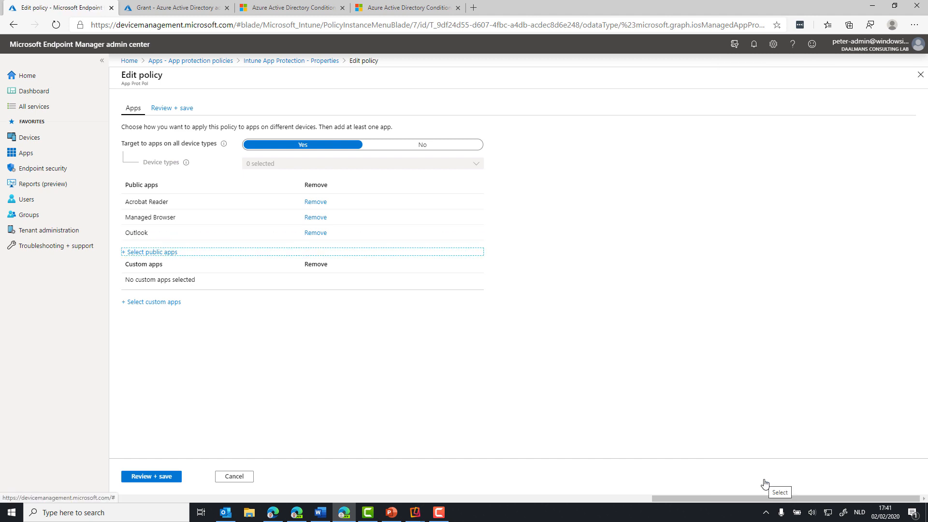
{"action": "left_click", "coordinate": [149, 477]}
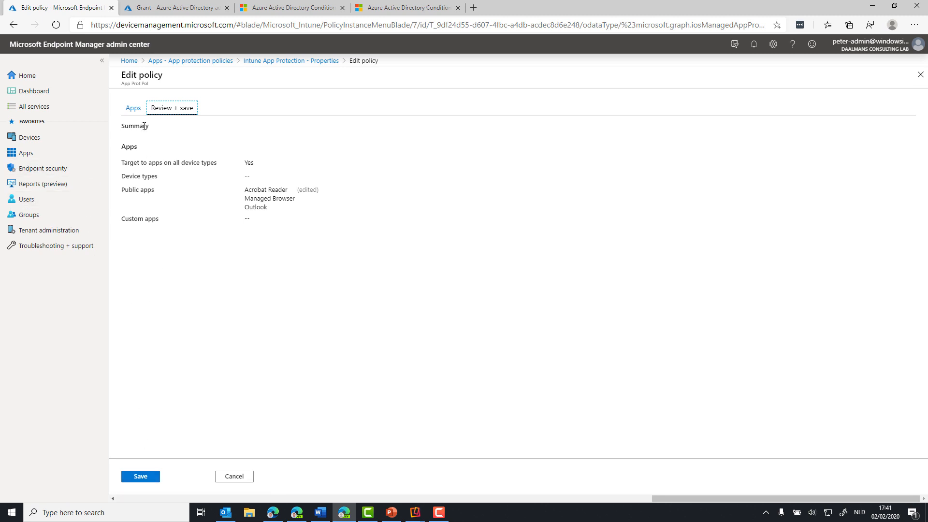
{"action": "left_click", "coordinate": [145, 478]}
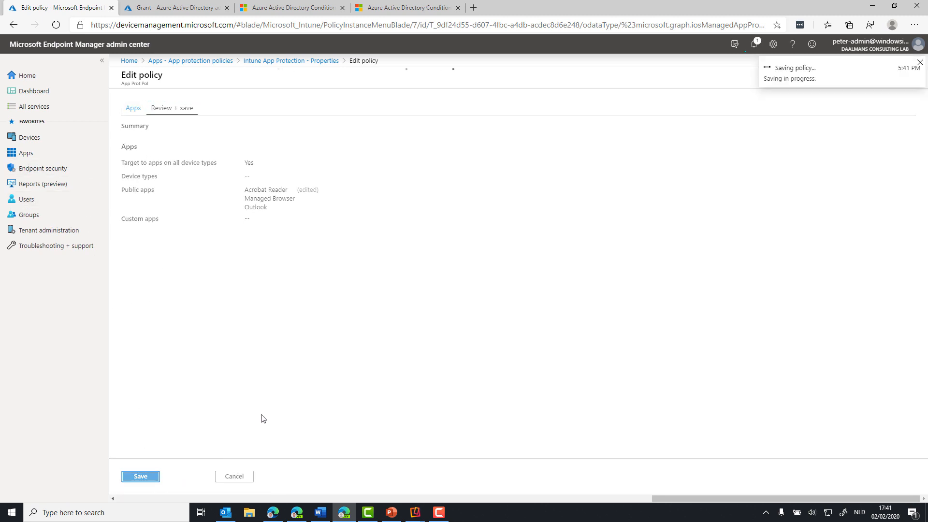
Assign the App Prot Pol policy to the Office365Licenses group as an included group and save the policy
{"action": "scroll", "coordinate": [387, 333], "scroll_direction": "down", "scroll_amount": 4}
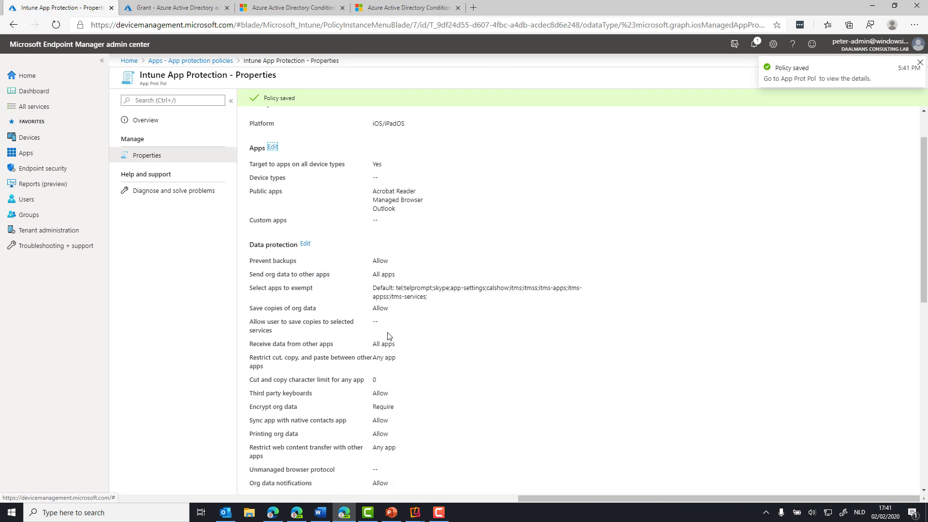
{"action": "scroll", "coordinate": [388, 336], "scroll_direction": "down", "scroll_amount": 5}
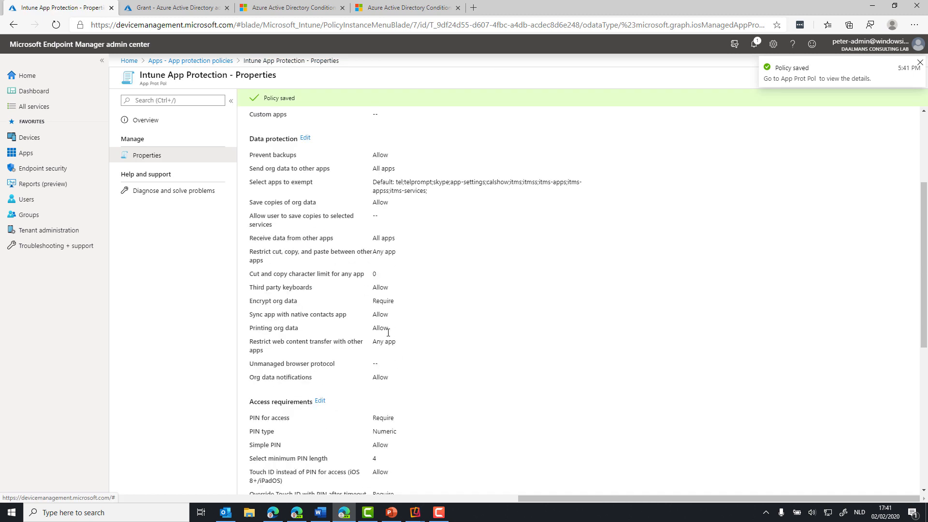
{"action": "scroll", "coordinate": [357, 428], "scroll_direction": "down", "scroll_amount": 2}
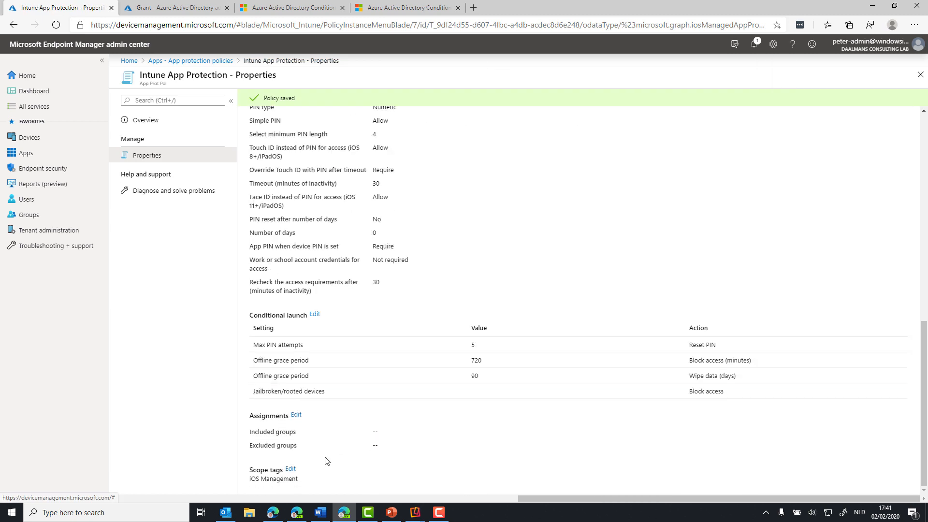
{"action": "left_click", "coordinate": [296, 416]}
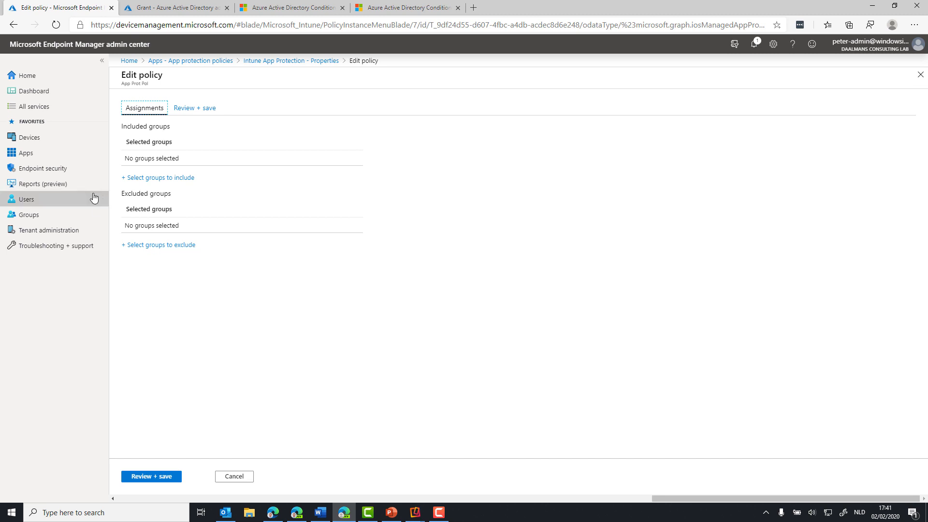
{"action": "left_click", "coordinate": [171, 178]}
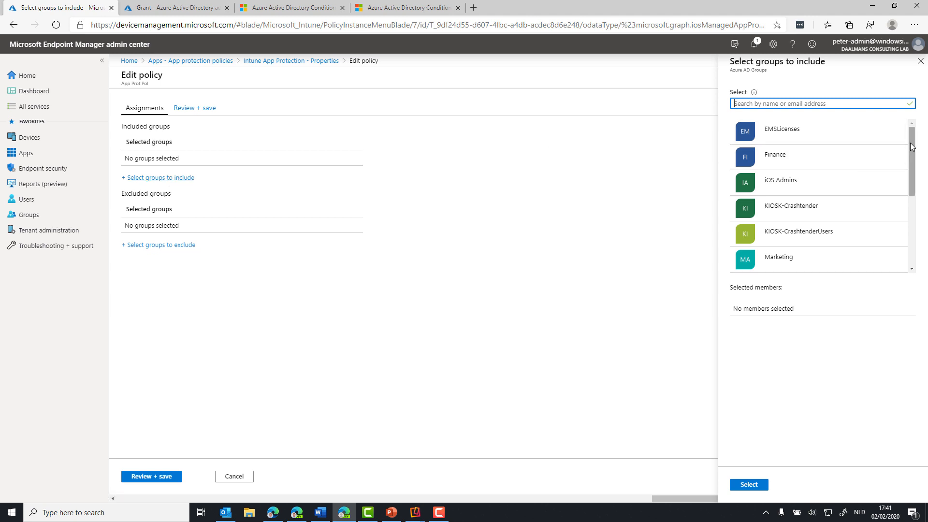
{"action": "left_click_drag", "start_coordinate": [911, 147], "coordinate": [912, 213]}
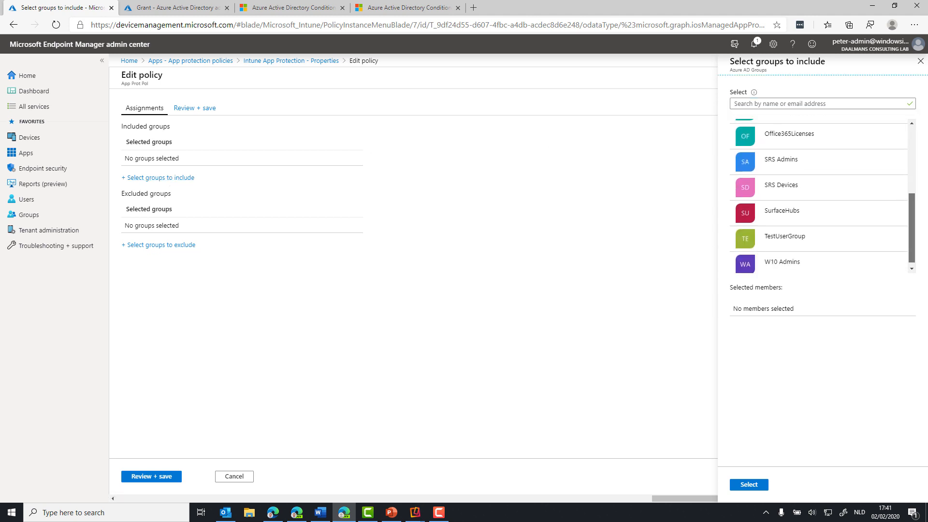
{"action": "left_click_drag", "start_coordinate": [912, 249], "coordinate": [911, 134]}
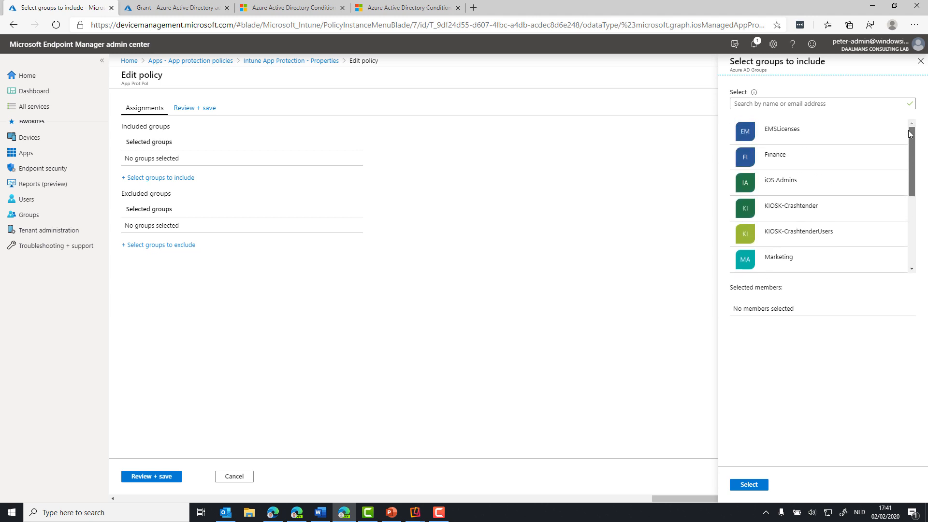
{"action": "scroll", "coordinate": [911, 140], "scroll_direction": "down", "scroll_amount": 2}
{"action": "left_click", "coordinate": [822, 196]}
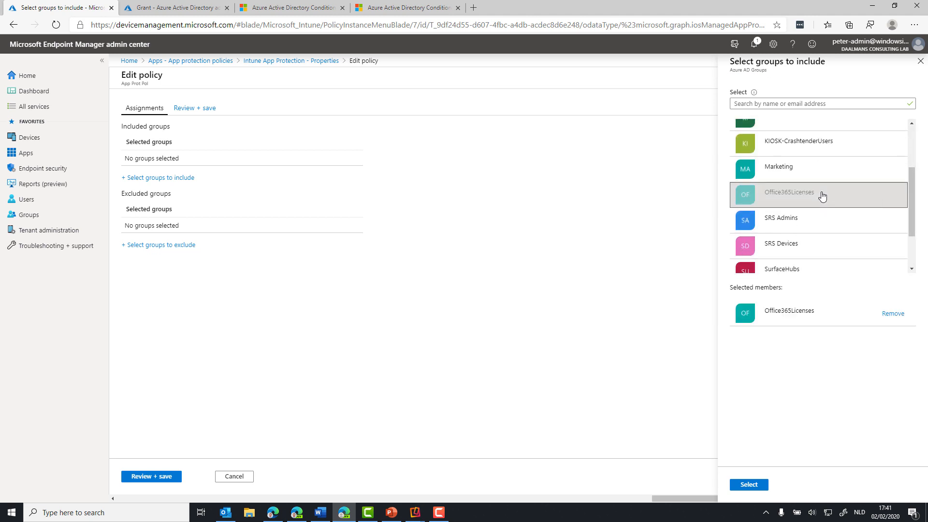
{"action": "left_click", "coordinate": [749, 486]}
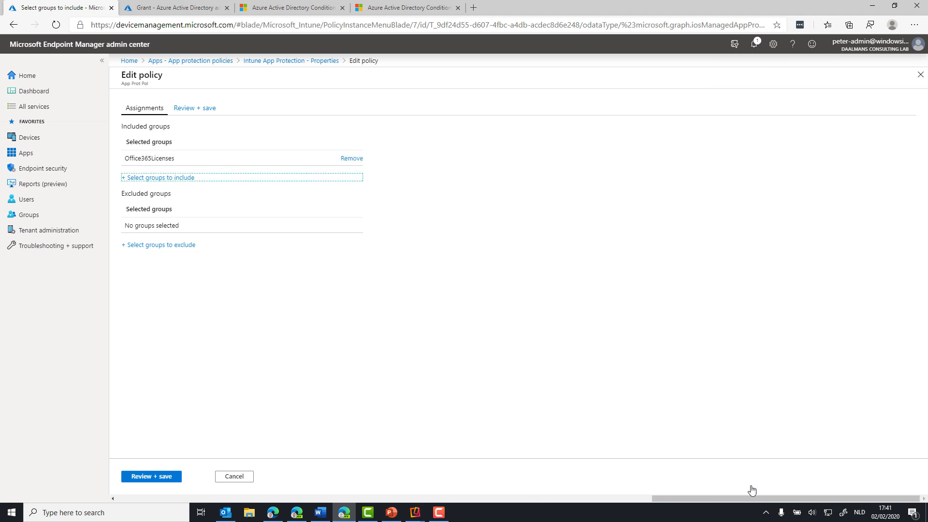
{"action": "left_click", "coordinate": [153, 478]}
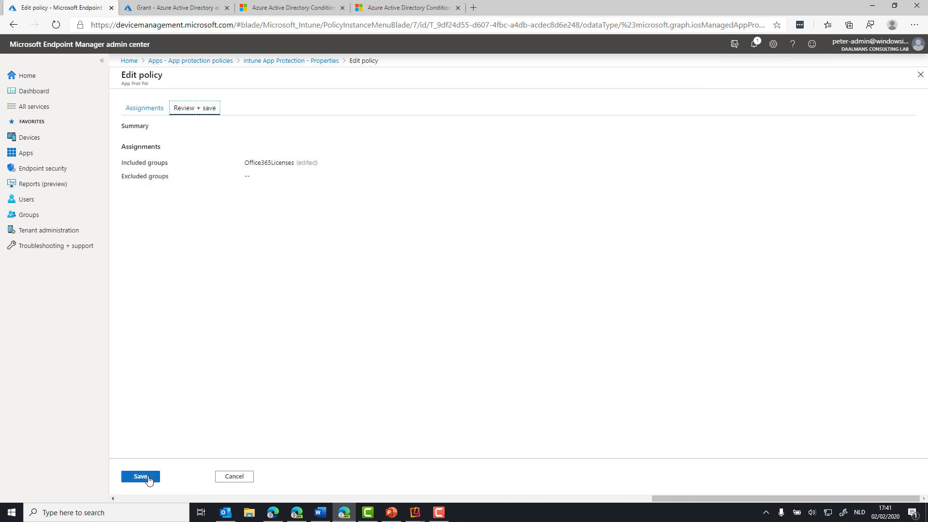
{"action": "left_click", "coordinate": [149, 478]}
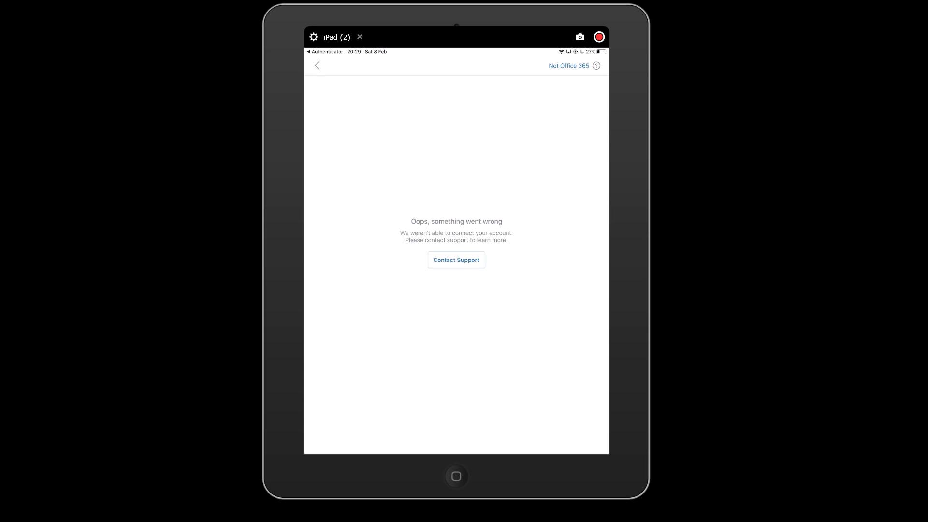
On the iPad, resubmit the work account in Outlook, authenticate through the Authenticator app, and accept the required app restart
{"action": "left_click", "coordinate": [317, 66]}
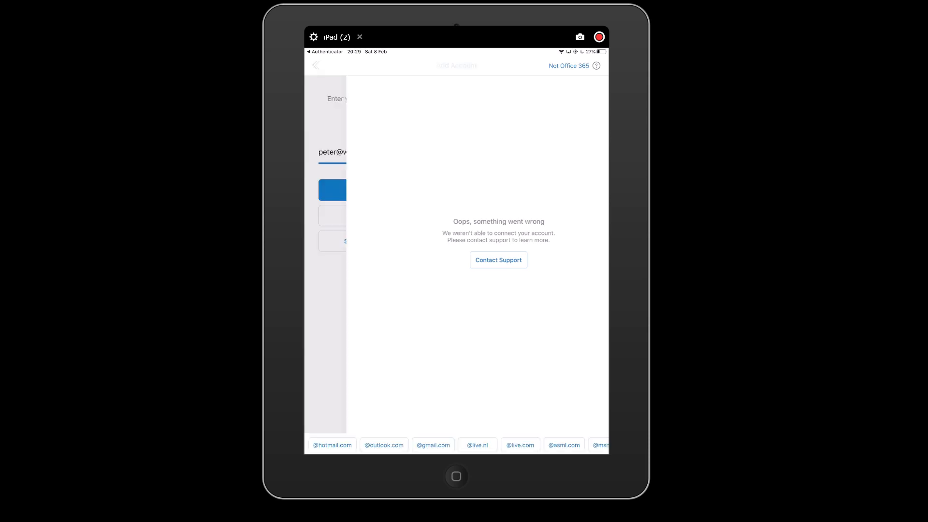
{"action": "left_click", "coordinate": [456, 191]}
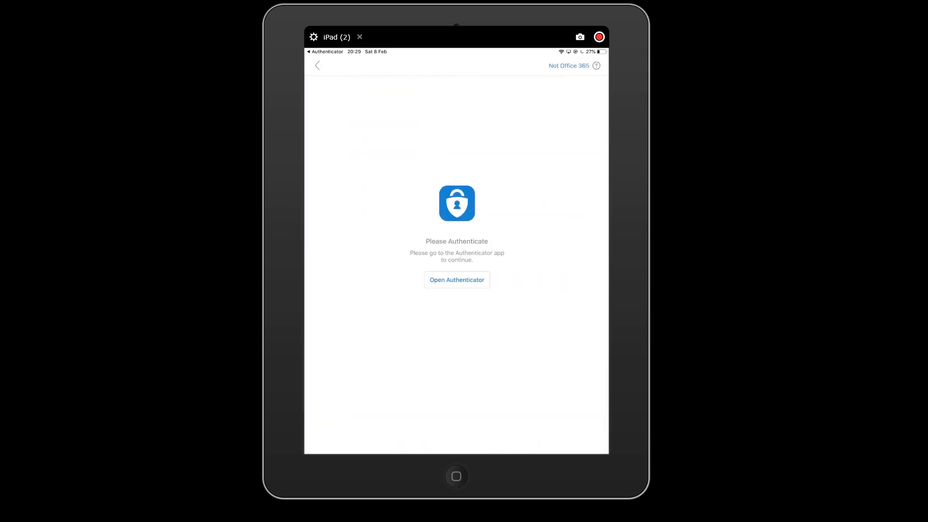
{"action": "left_click", "coordinate": [456, 279]}
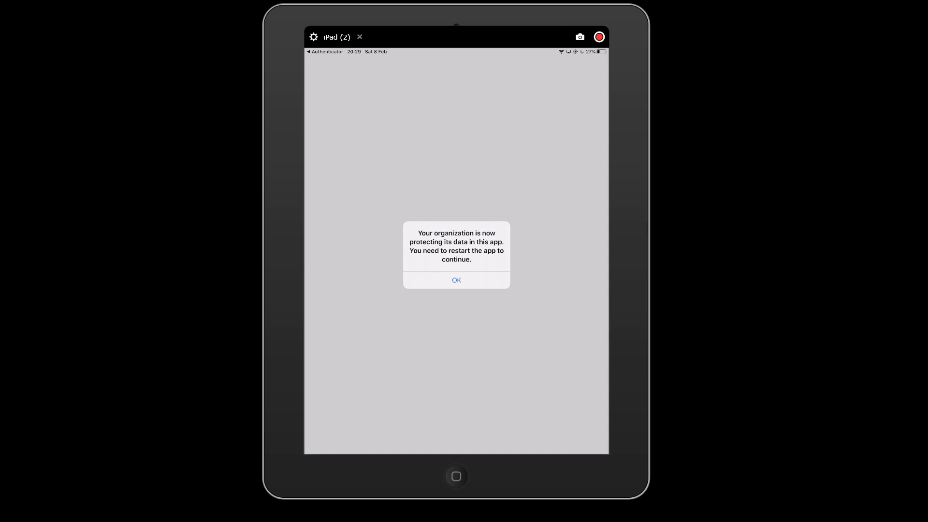
{"action": "left_click", "coordinate": [456, 280]}
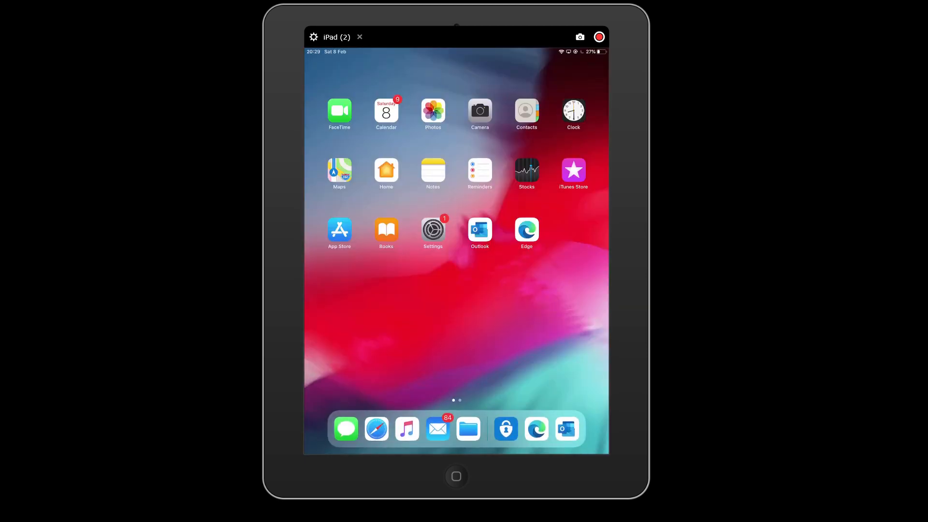
Reopen Outlook on the iPad, then set and confirm the app access PIN
{"action": "left_click", "coordinate": [480, 230]}
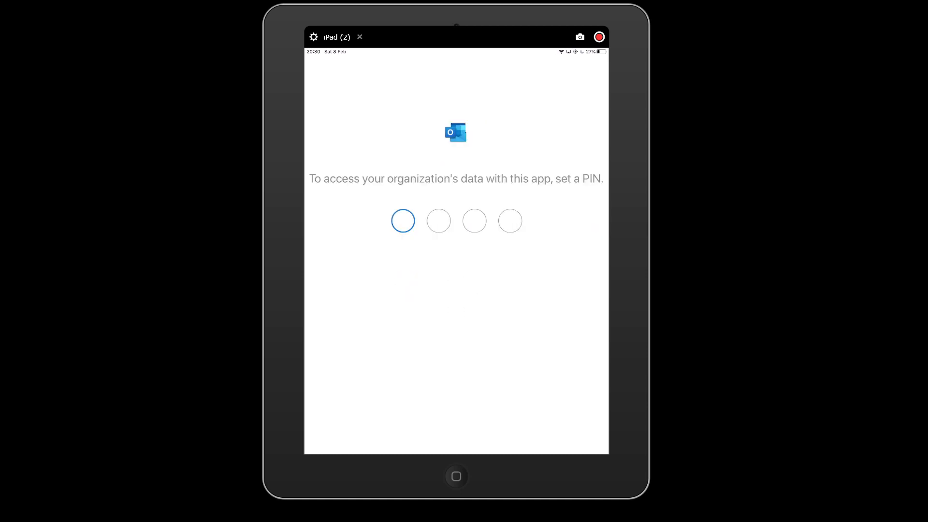
{"action": "type", "text": "00000000"}
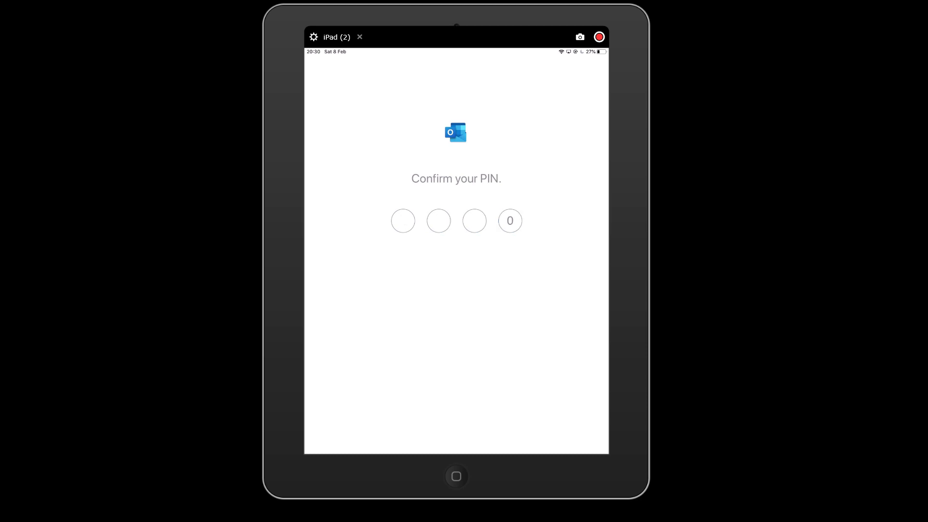